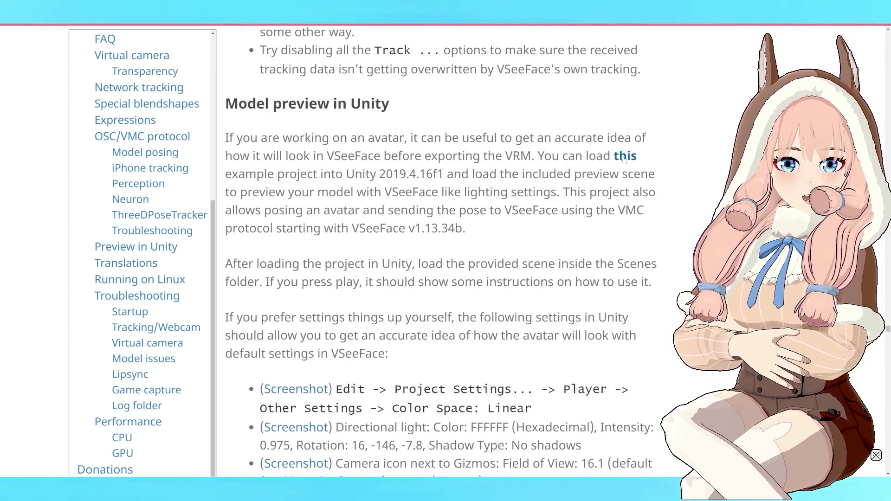
# Step: Open the linked example project's GitHub release page and examine the VSeeFace Preview Scene v1.13.36g release title
pyautogui.moveTo(380, 176)
pyautogui.mouseDown()
pyautogui.moveTo(426, 177)
pyautogui.moveTo(376, 174)
pyautogui.mouseUp()
pyautogui.click(428, 181)
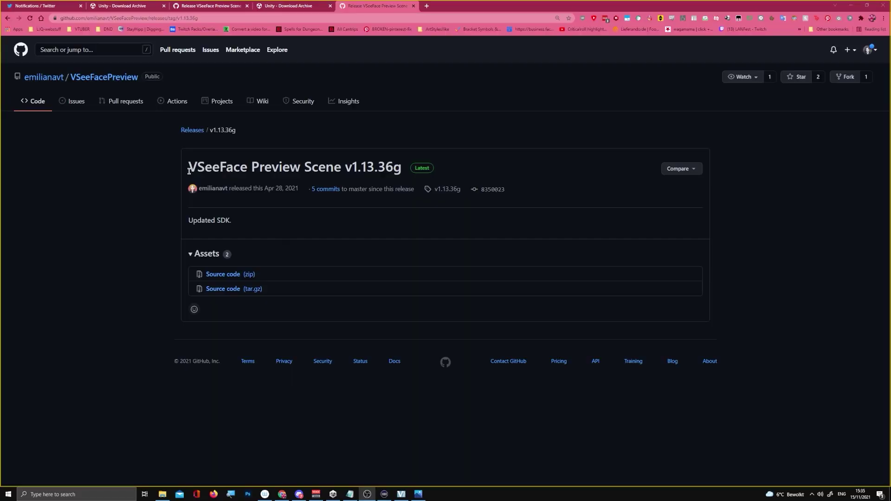
pyautogui.moveTo(188, 171); pyautogui.dragTo(393, 172)
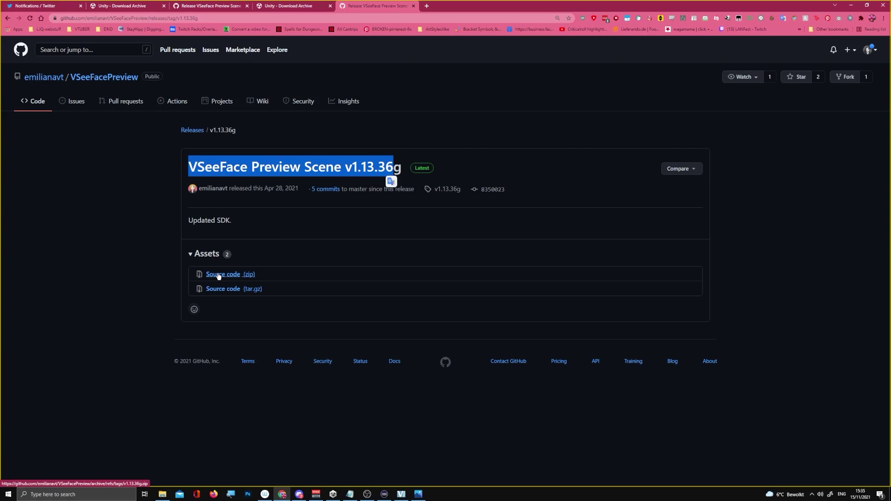
# Step: Switch to Unity Hub and bring up the VSeeFacePreview-1.13.36g project in the Unity editor
pyautogui.click(333, 494)
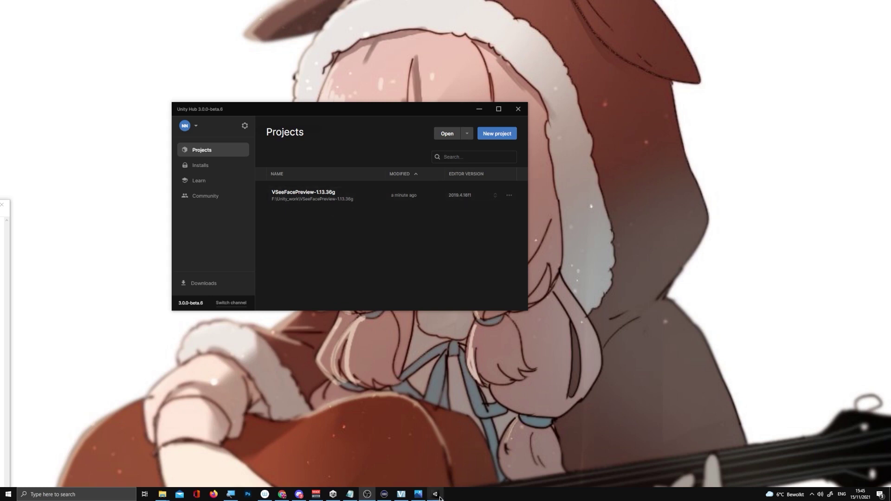
pyautogui.moveTo(437, 496)
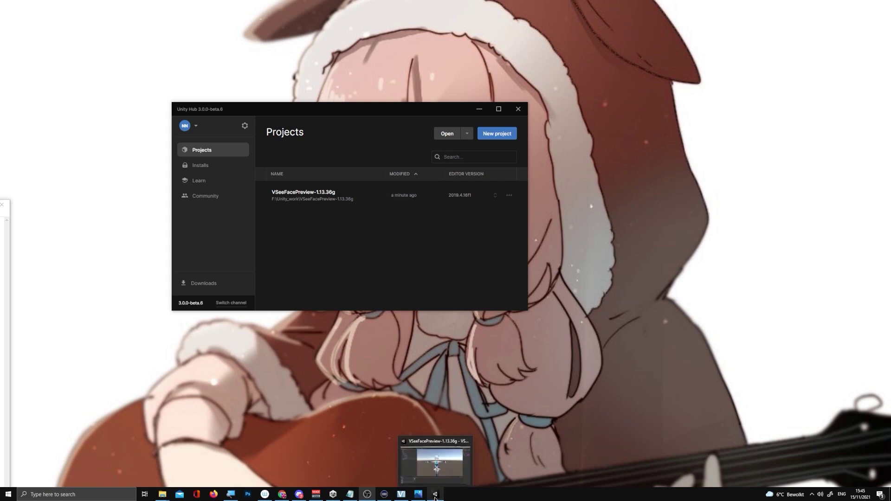
pyautogui.click(437, 462)
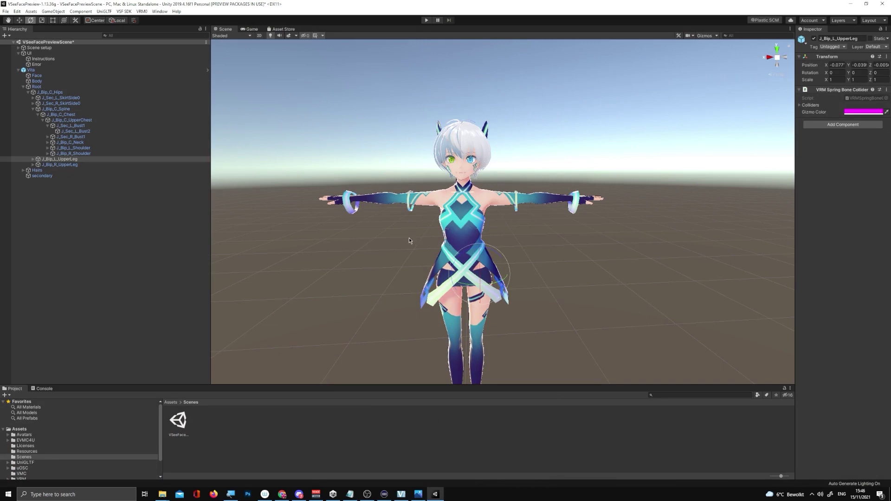
# Step: Open VSeeFacePreviewScene from the Scenes assets folder, saving the current scene's changes
pyautogui.click(171, 403)
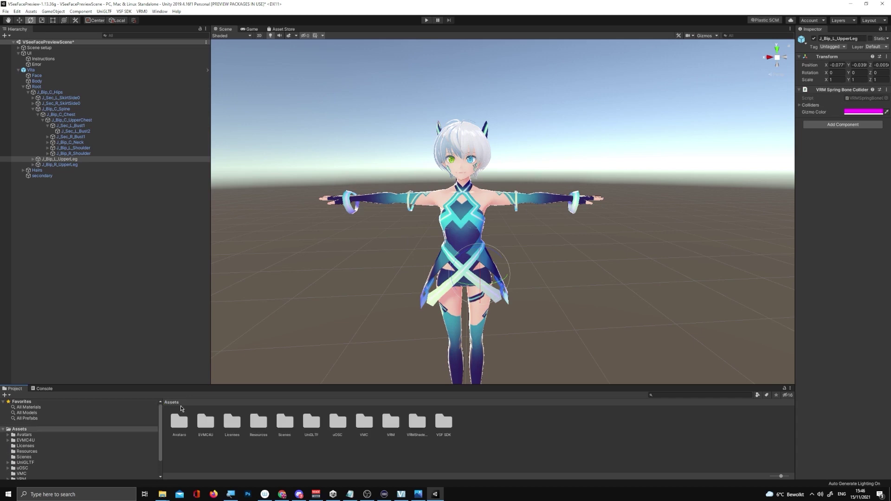
pyautogui.click(285, 423)
pyautogui.doubleClick(285, 424)
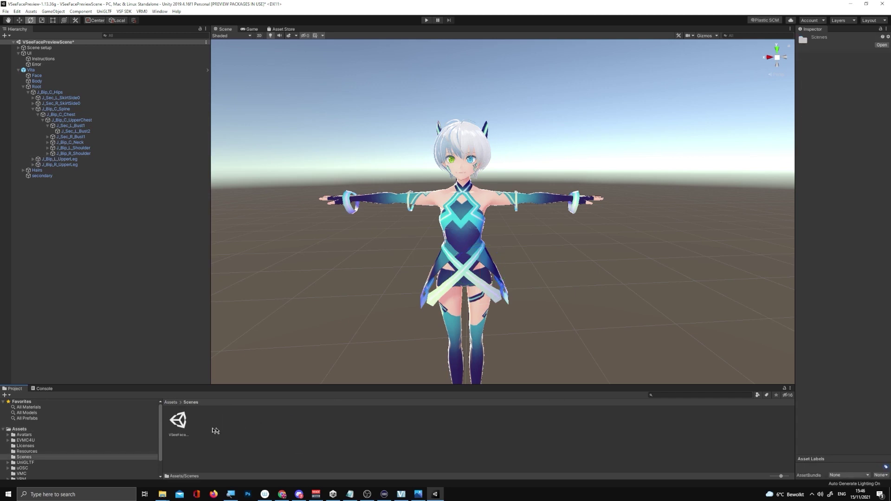
pyautogui.click(179, 422)
pyautogui.doubleClick(180, 422)
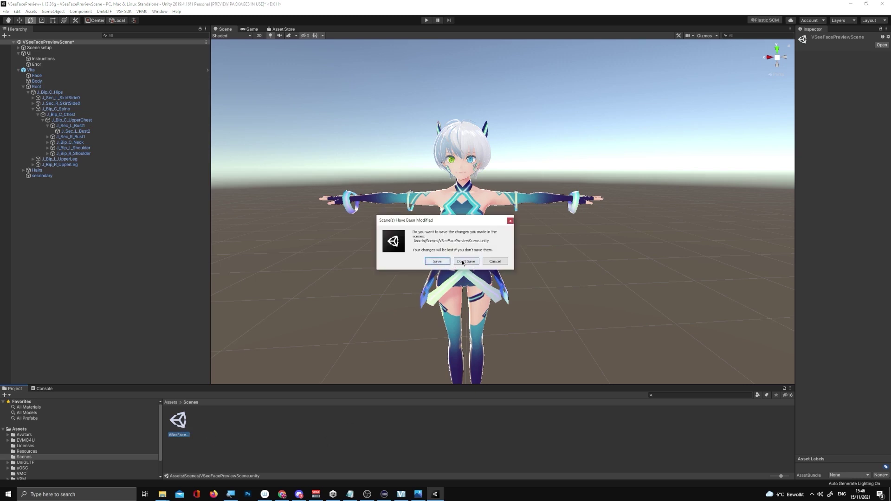
pyautogui.click(439, 261)
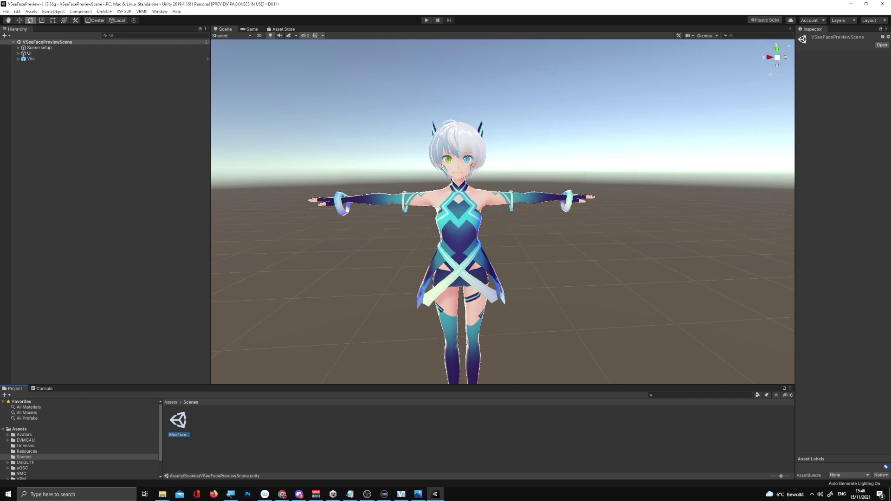
# Step: Expand the Vita, UI and Scene setup objects in the hierarchy and select the Pose sender object
pyautogui.click(19, 59)
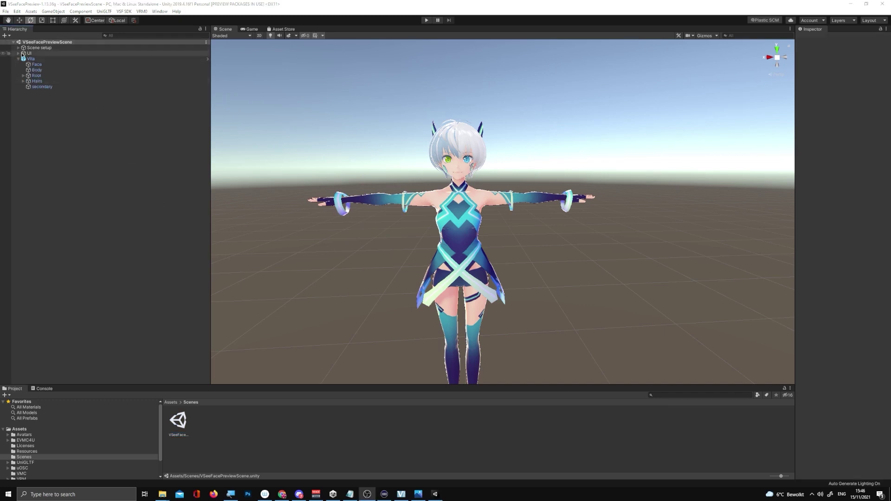
pyautogui.click(19, 53)
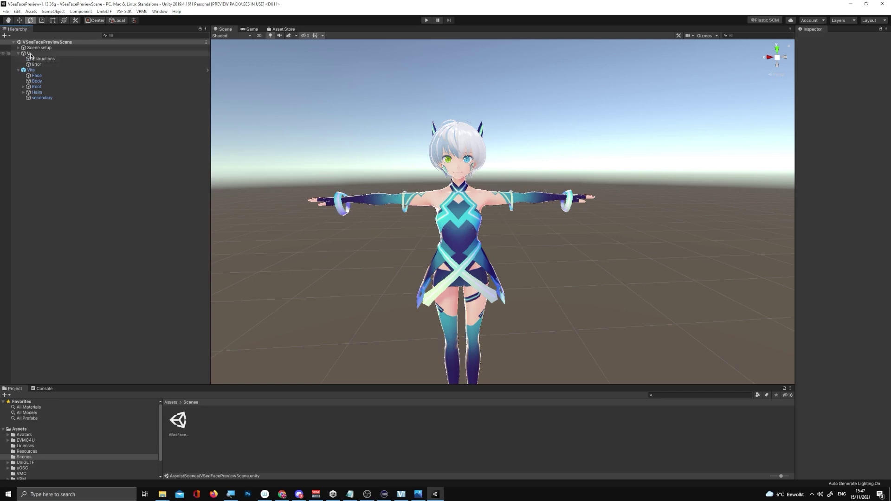
pyautogui.click(19, 48)
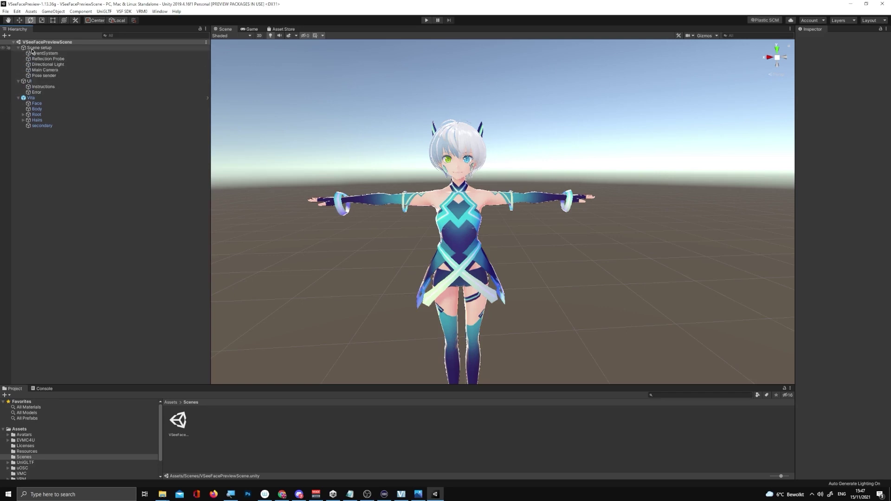
pyautogui.click(40, 76)
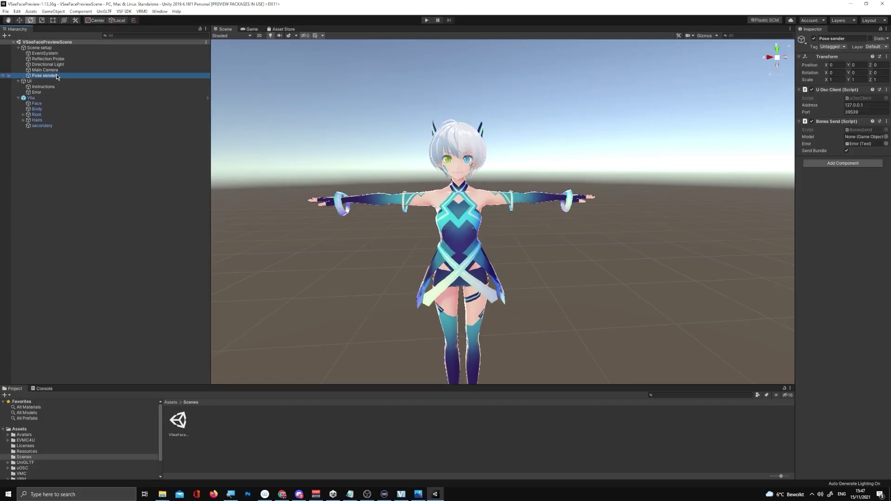
pyautogui.doubleClick(52, 77)
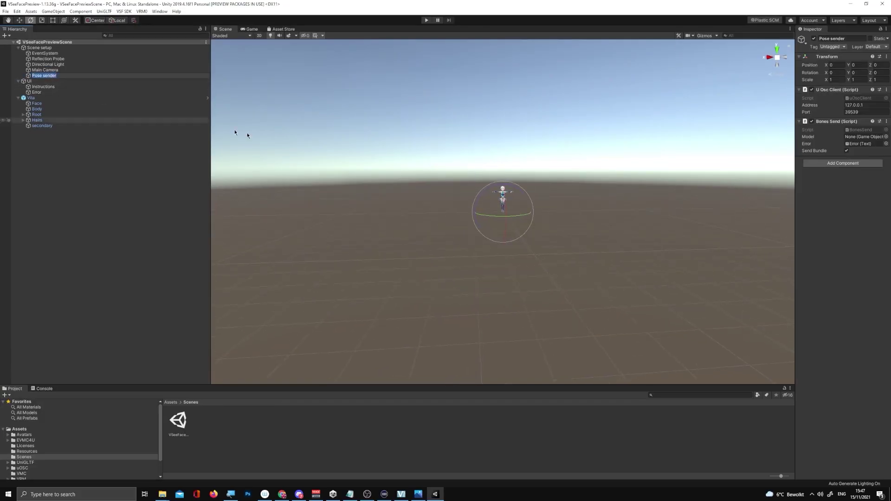
# Step: Examine the address and port of the Pose sender's U Osc Client script
pyautogui.click(859, 113)
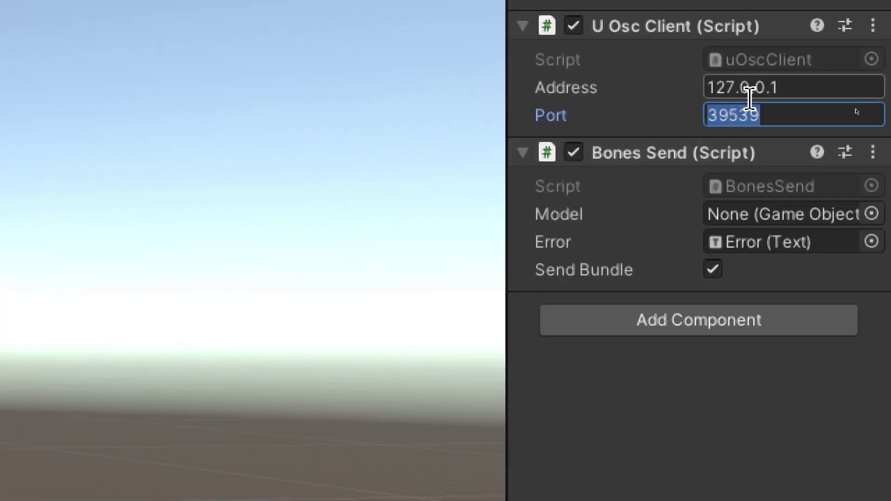
pyautogui.click(804, 86)
pyautogui.click(725, 114)
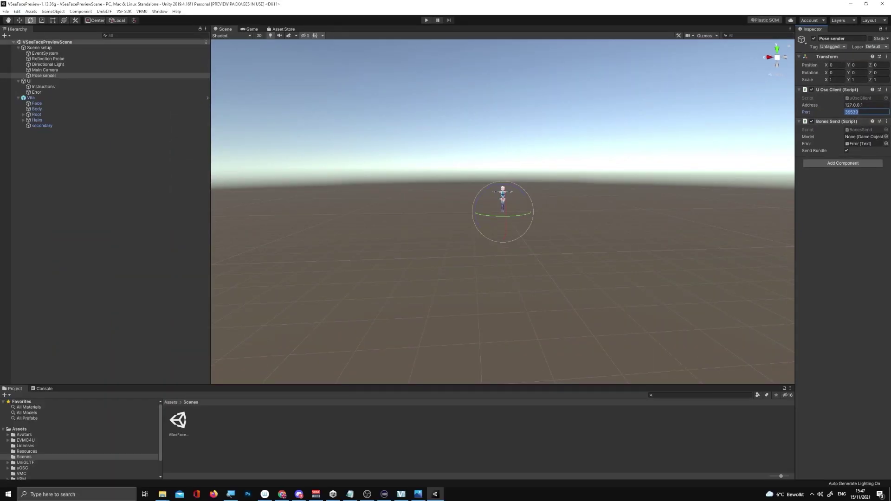
# Step: Switch to VSeeFace and find the OSC/VMC receiver port in the general settings
pyautogui.hotkey('alt', 'Tab')
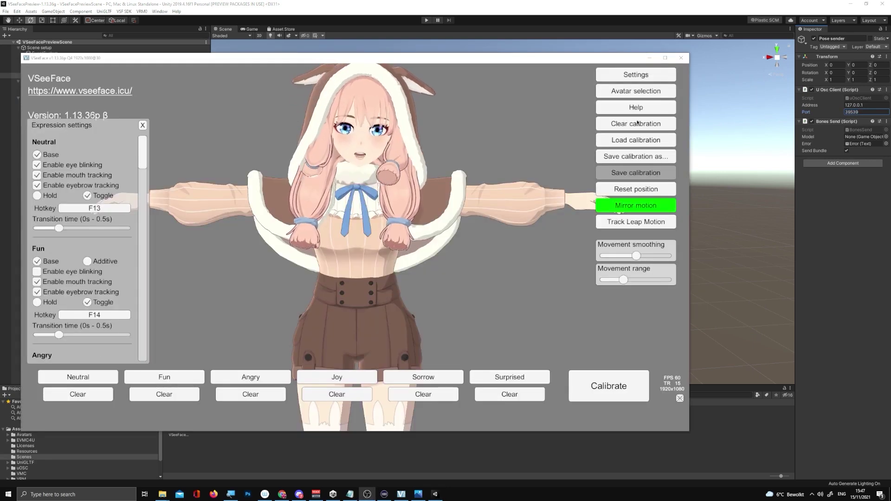
pyautogui.click(630, 75)
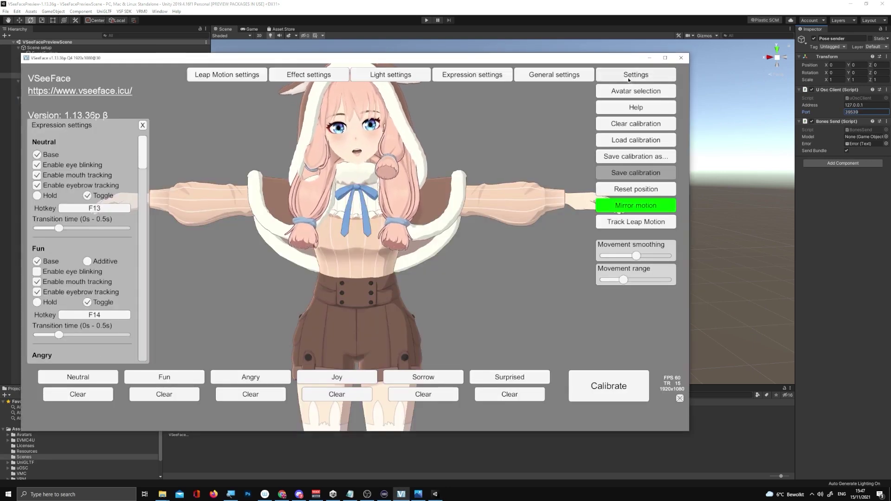
pyautogui.click(553, 76)
pyautogui.scroll(3, 415, 182)
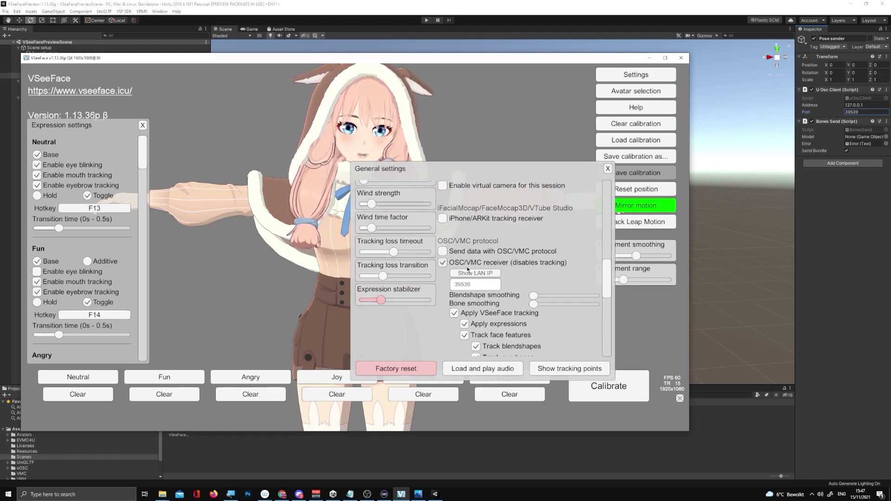
pyautogui.click(462, 288)
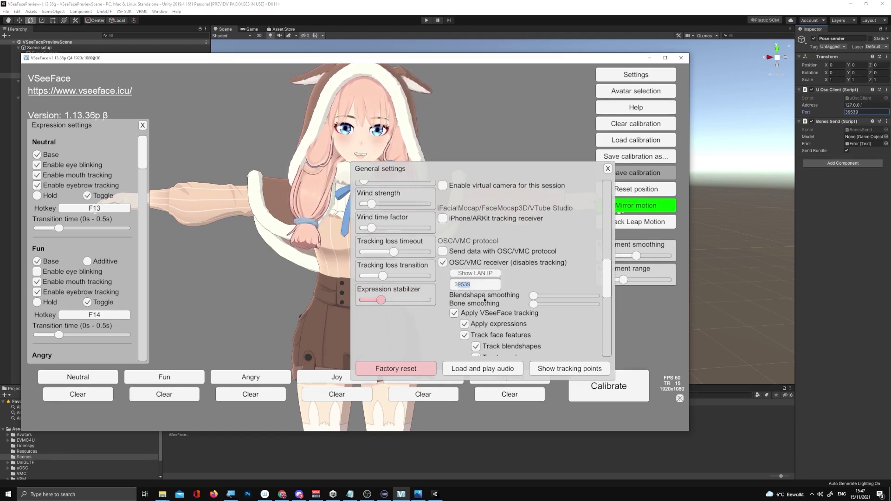
# Step: Switch off Apply expressions and Apply VSeeFace tracking under the OSC/VMC receiver, and turn both on again
pyautogui.scroll(-2, 461, 279)
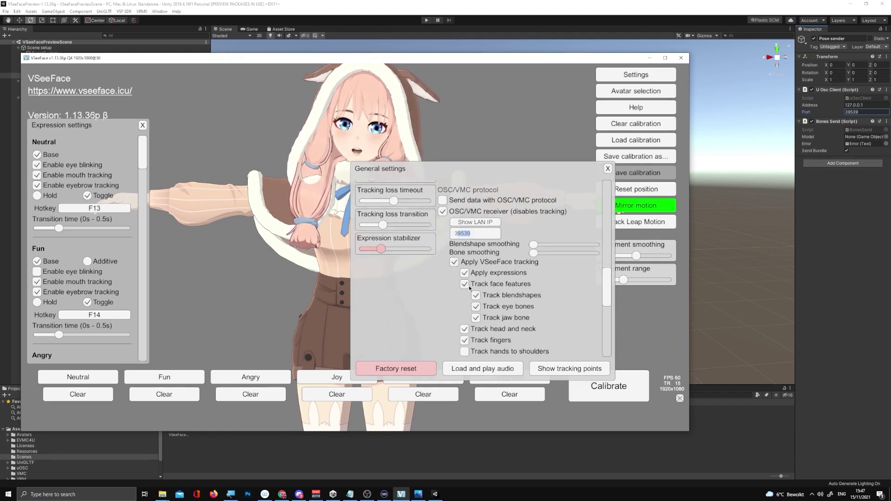
pyautogui.click(464, 274)
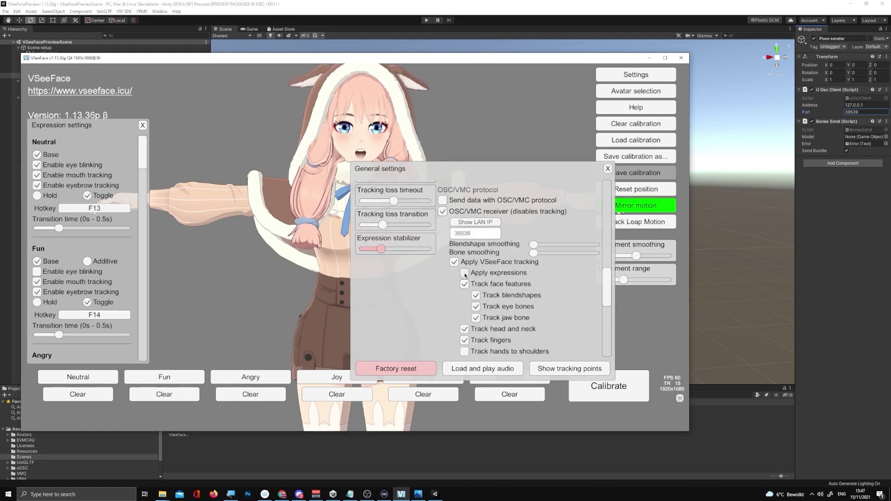
pyautogui.click(454, 263)
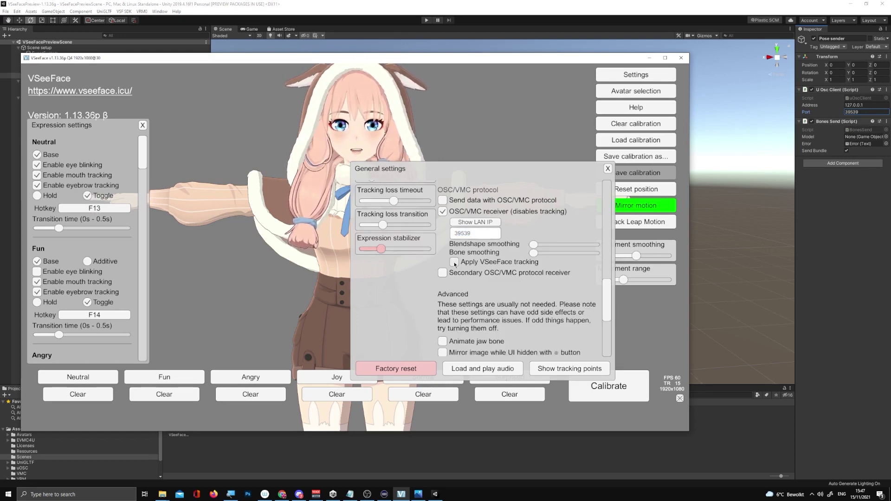
pyautogui.click(454, 262)
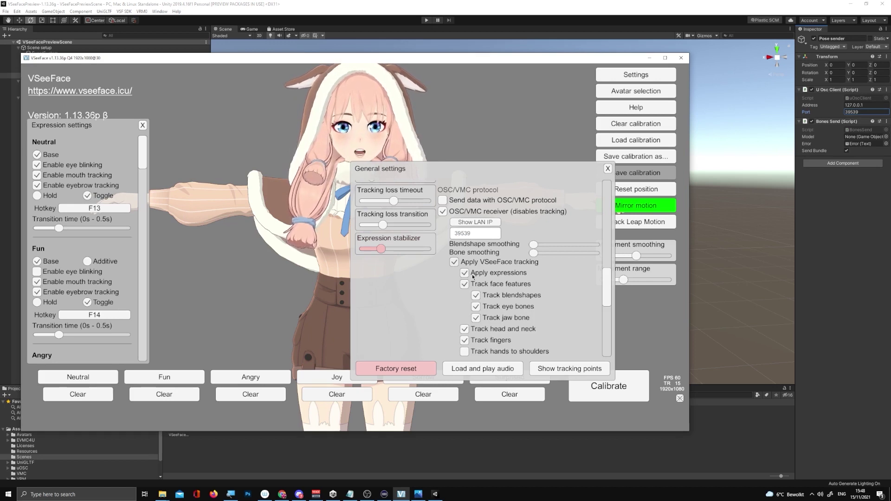
# Step: Review the receiver's tracking options and compare its port with the Pose sender's port in Unity
pyautogui.scroll(-2, 489, 297)
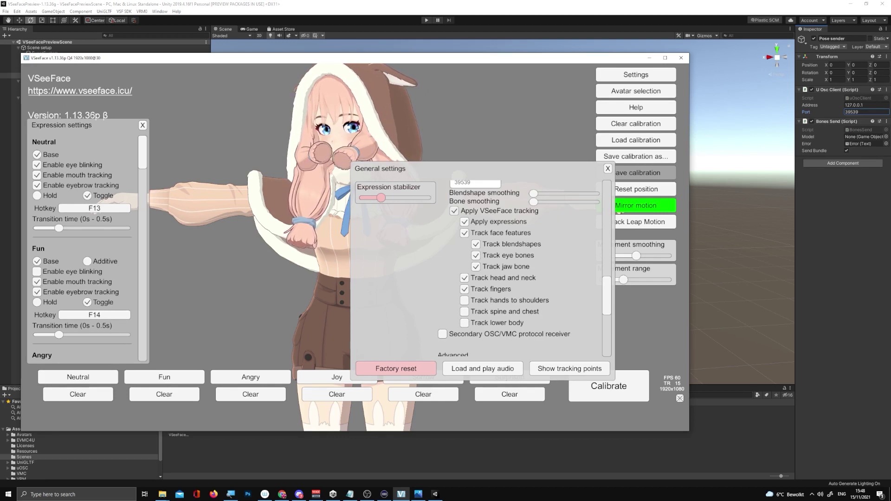
pyautogui.scroll(2, 455, 234)
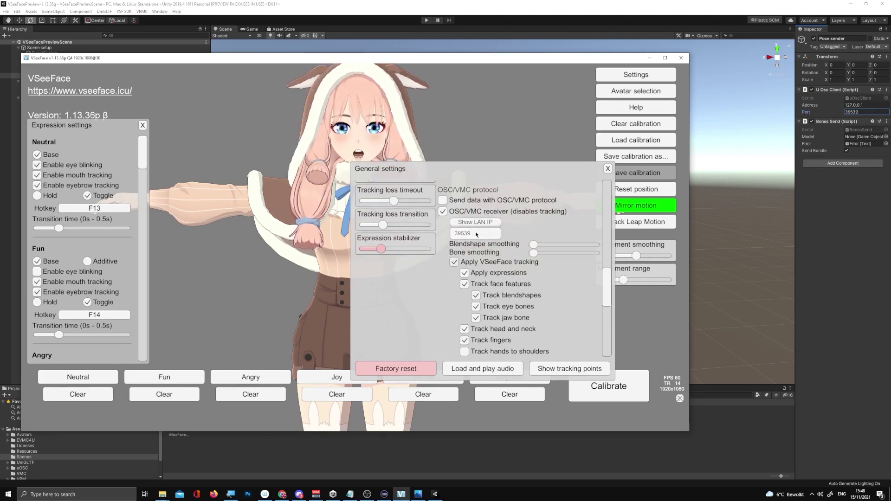
pyautogui.doubleClick(462, 233)
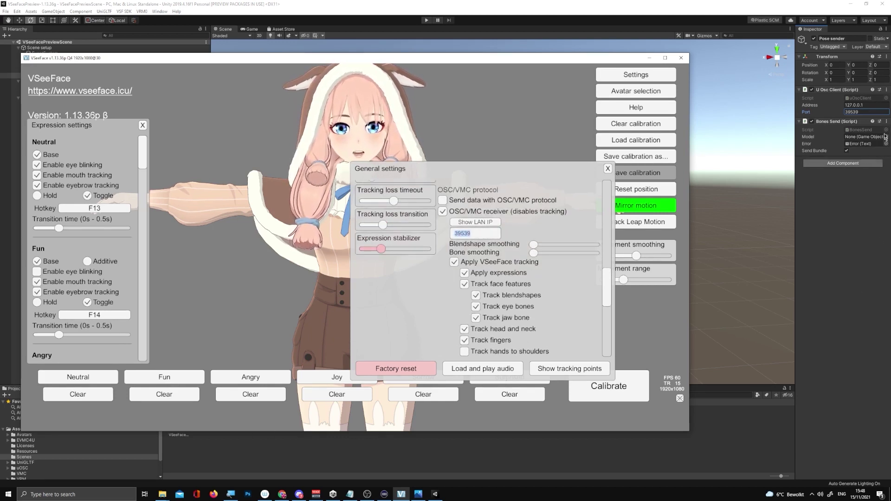
pyautogui.doubleClick(860, 112)
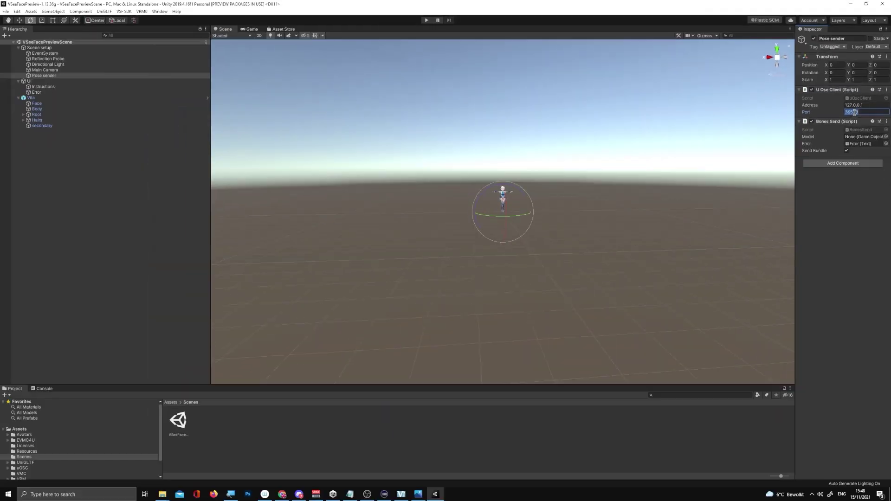
# Step: Frame Vita's Body in the view, play the scene and return to the Scene view
pyautogui.doubleClick(36, 109)
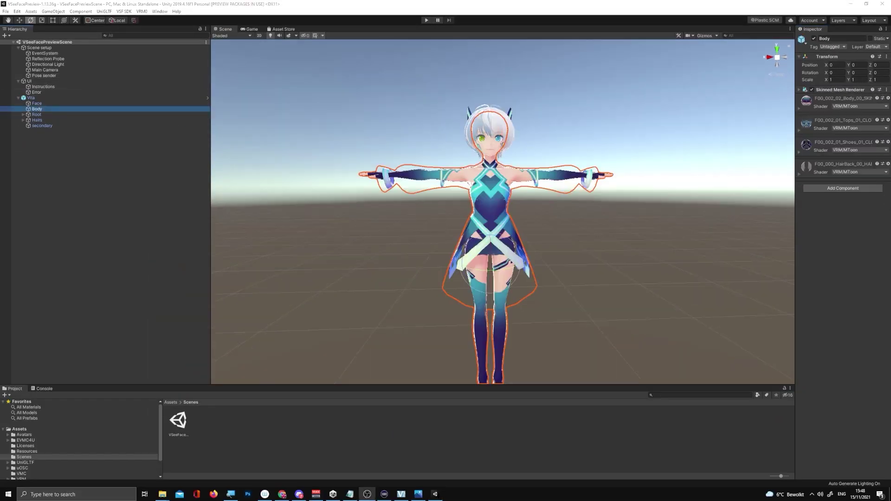
pyautogui.click(426, 22)
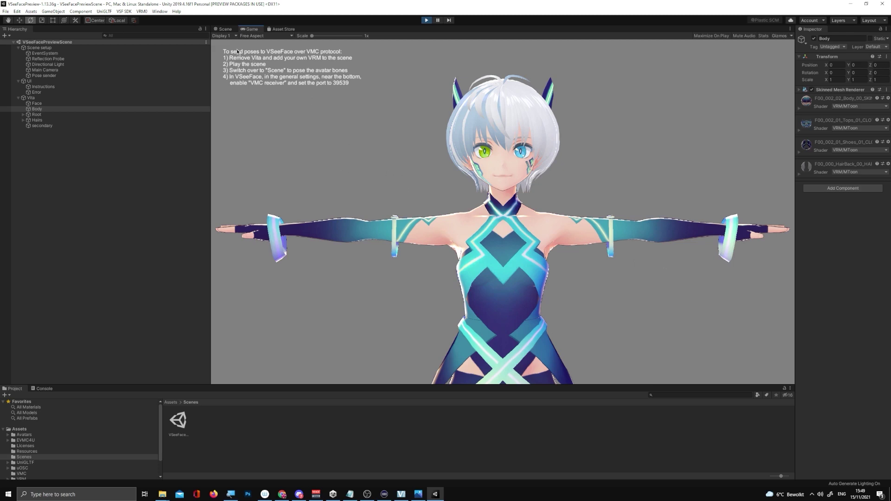
pyautogui.click(225, 30)
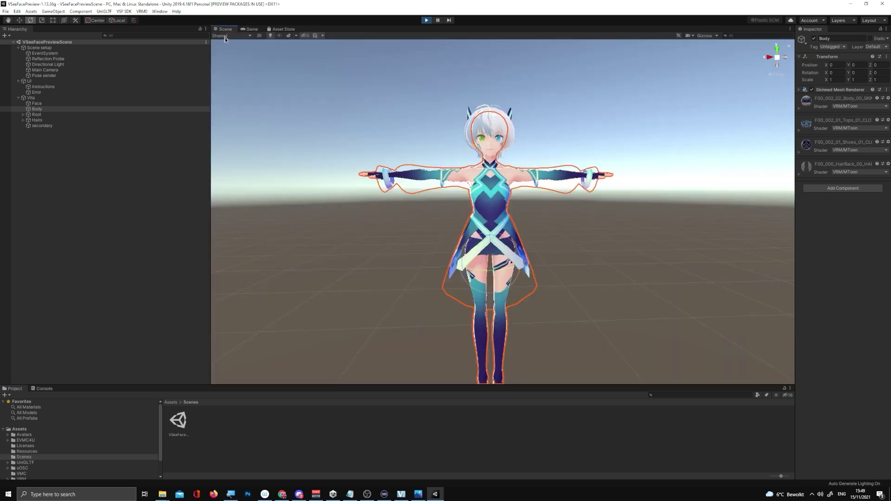
# Step: Expand Vita's Root and J_Bip_C_Hips in the hierarchy down to the end of the left skirt bone chain
pyautogui.click(39, 109)
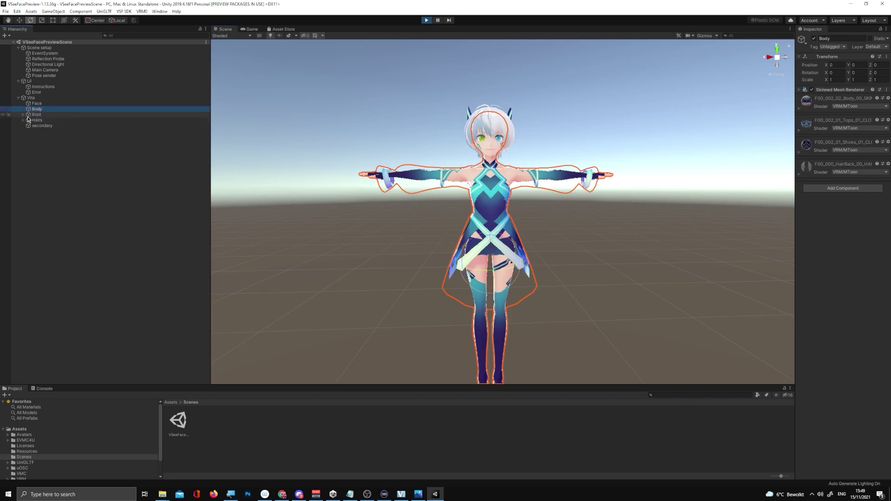
pyautogui.click(25, 116)
pyautogui.click(25, 117)
pyautogui.click(28, 120)
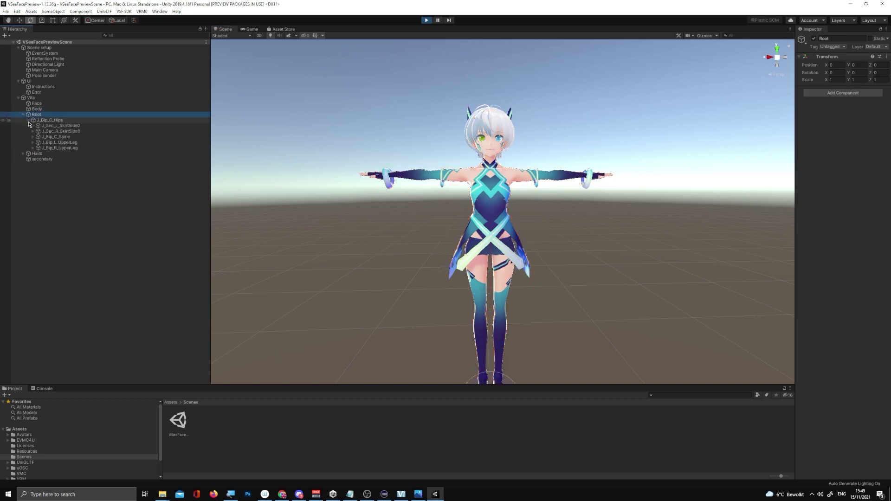
pyautogui.click(31, 127)
pyautogui.click(32, 126)
pyautogui.click(36, 137)
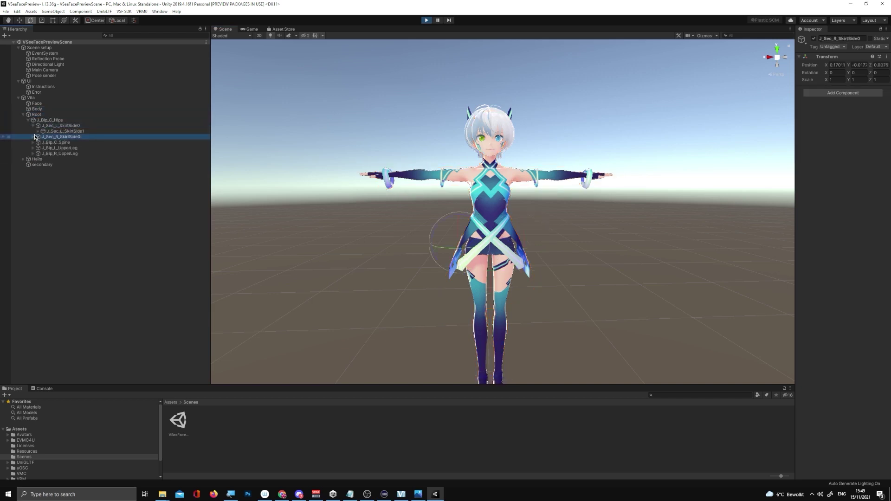
pyautogui.click(38, 131)
pyautogui.click(42, 137)
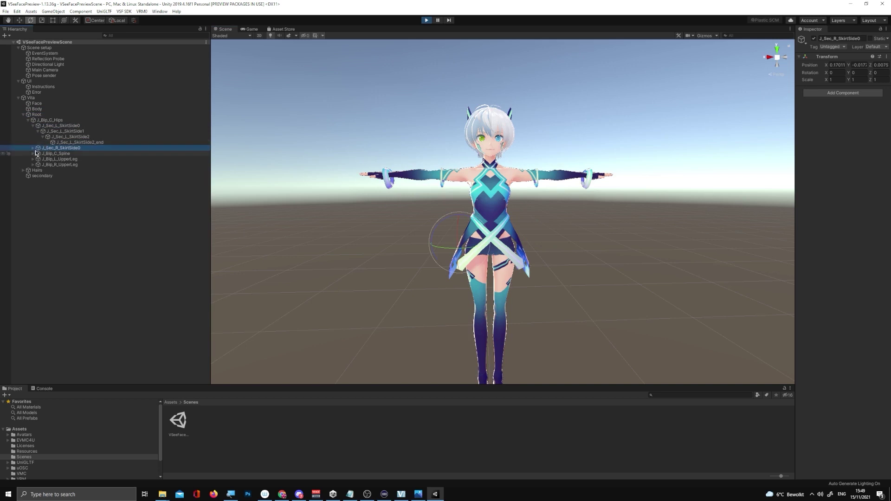
# Step: Expand J_Sec_R_SkirtSide0 and the spine chain through J_Bip_C_Chest to the child bones of J_Bip_C_UpperChest
pyautogui.click(33, 148)
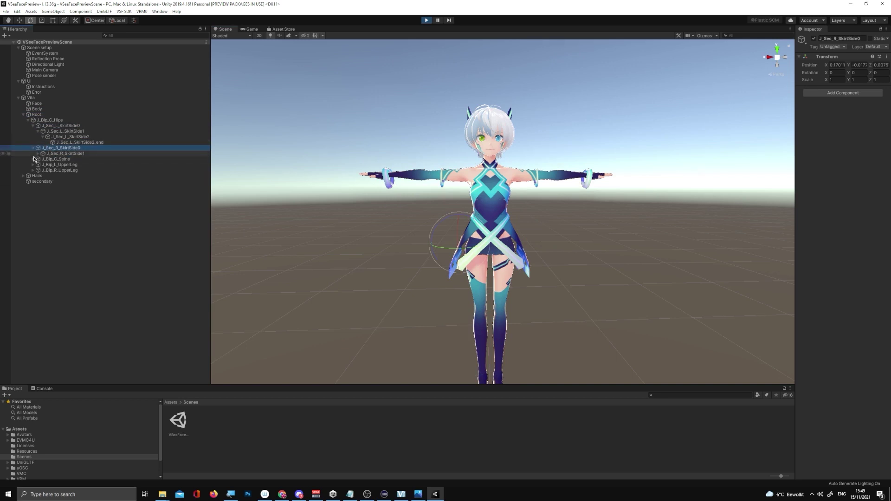
pyautogui.click(33, 159)
pyautogui.click(39, 164)
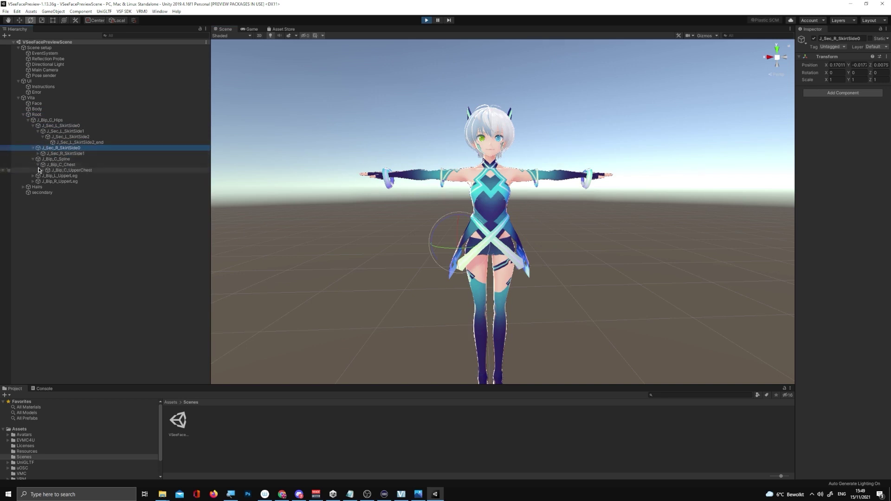
pyautogui.click(40, 171)
pyautogui.click(42, 170)
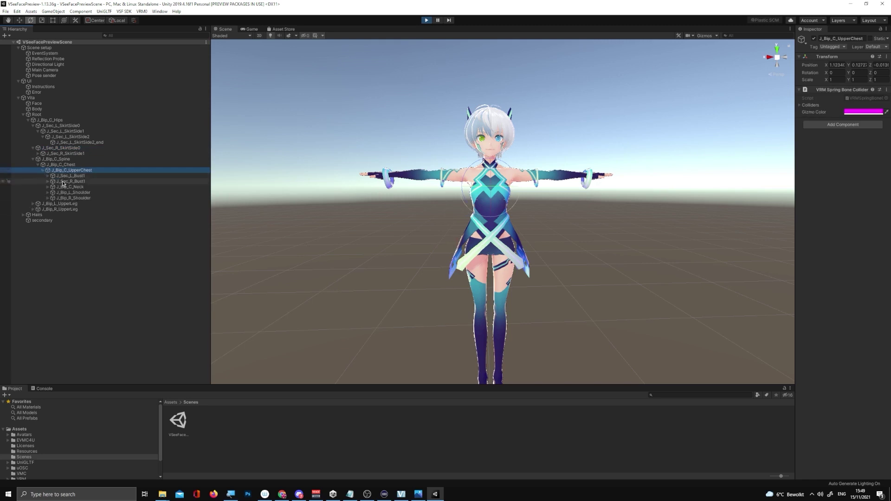
# Step: Shift J_Bip_C_Spine sideways to about X -0.004 and rotate it slightly on its X and Y axes
pyautogui.click(57, 160)
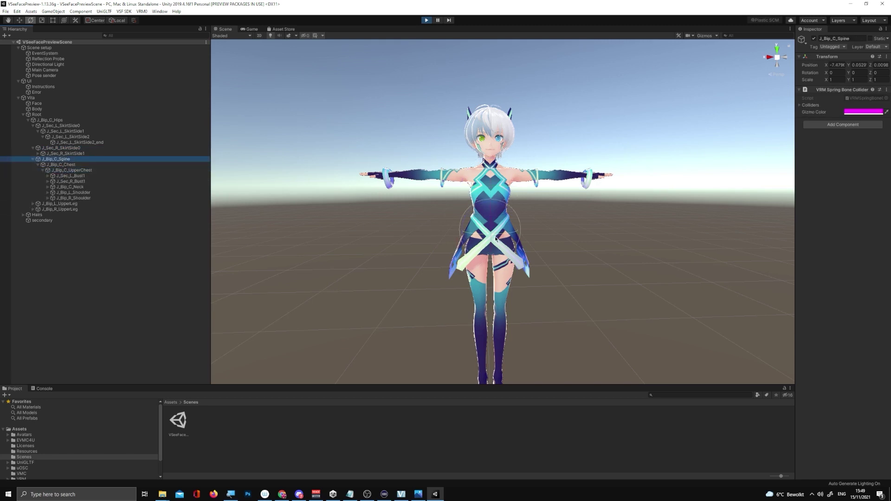
pyautogui.press('w')
pyautogui.moveTo(466, 232); pyautogui.dragTo(482, 236)
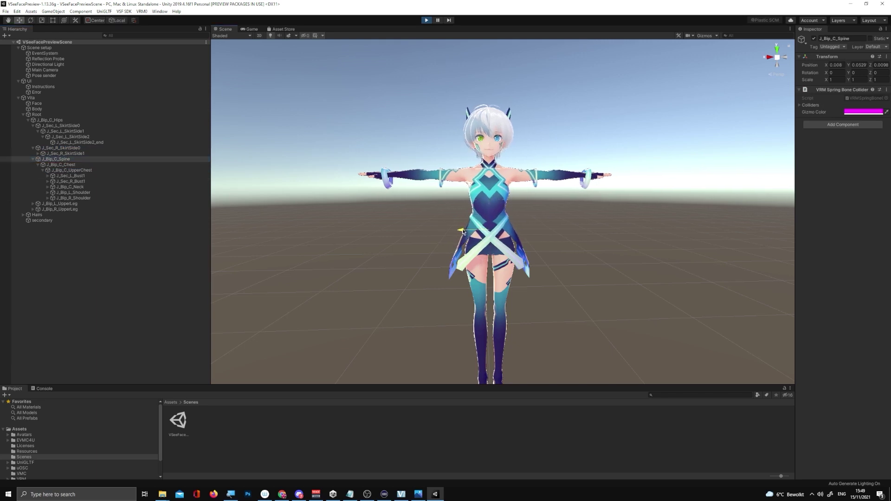
pyautogui.press('e')
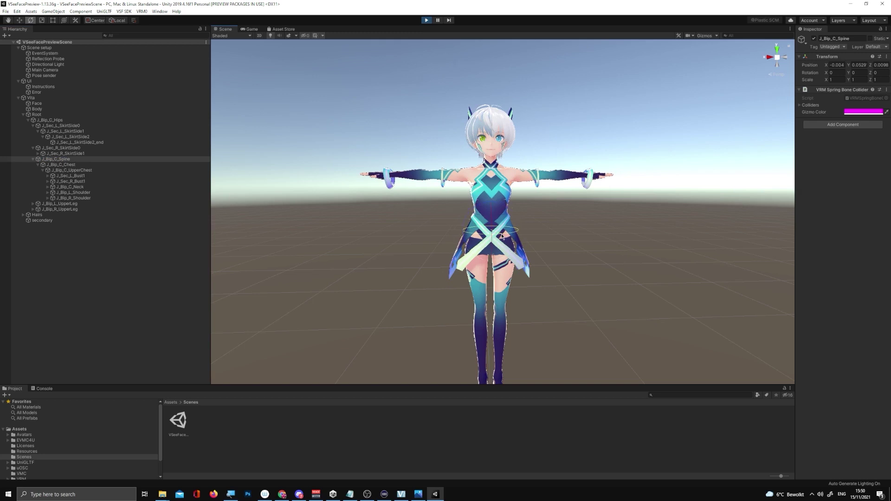
pyautogui.moveTo(499, 235); pyautogui.dragTo(493, 213)
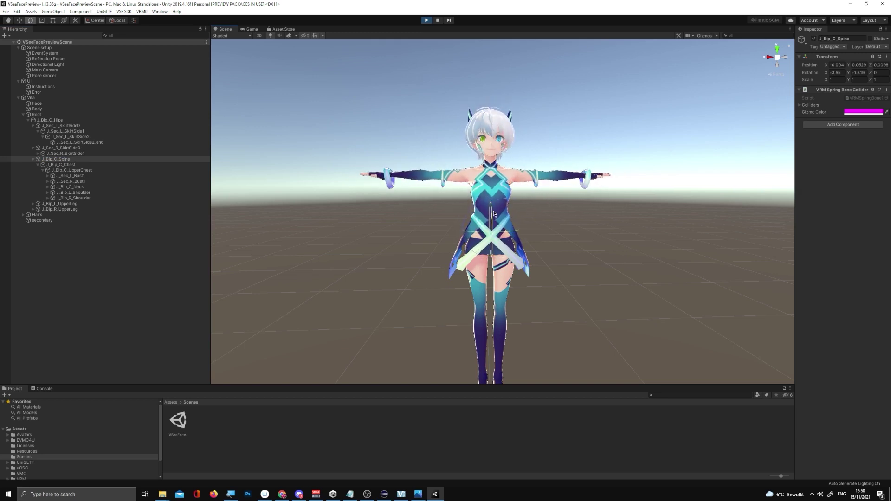
# Step: Switch to VSeeFace, close its general settings, and arrange VSeeFace and Unity side by side
pyautogui.click(402, 494)
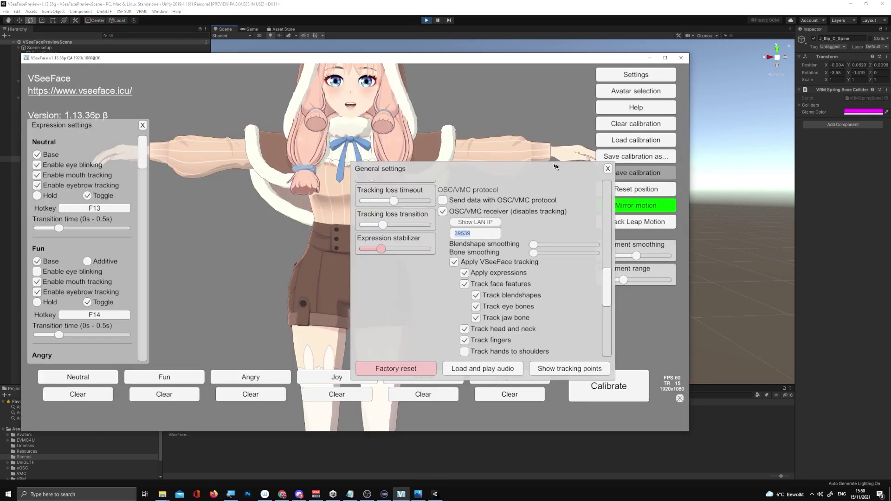
pyautogui.click(608, 168)
pyautogui.press('super+Right')
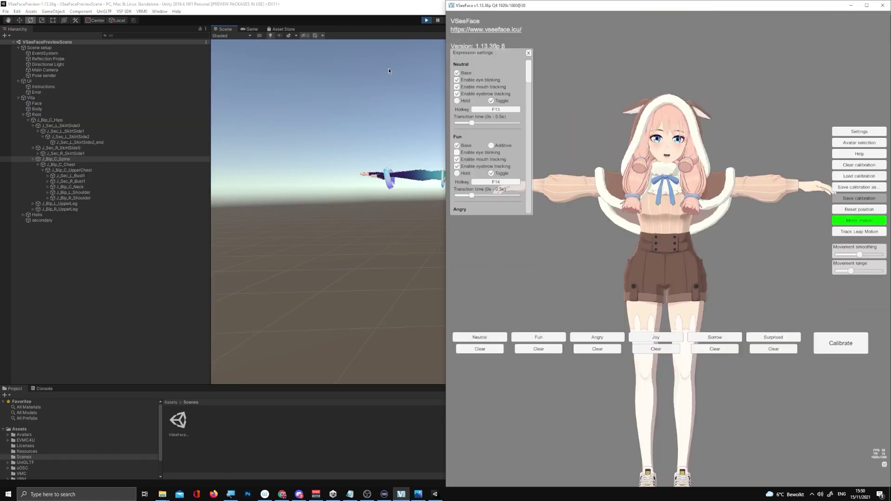
pyautogui.click(123, 97)
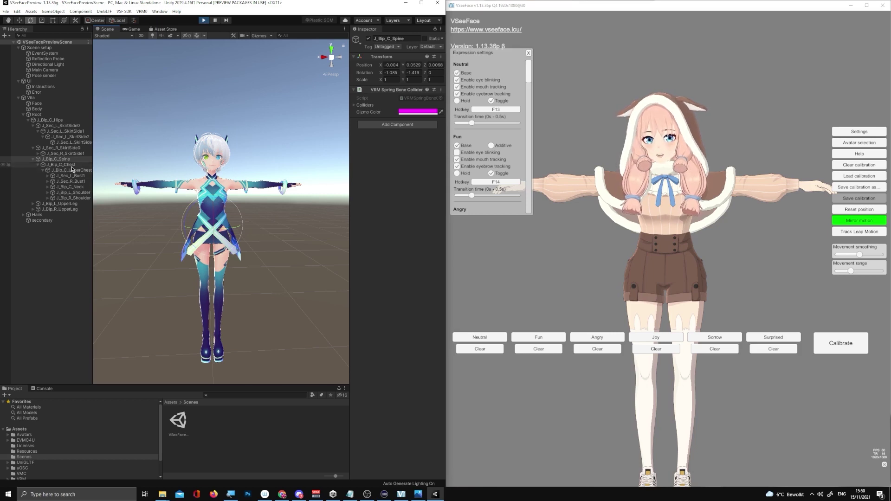
# Step: Raise the left leg forward by rotating J_Bip_L_UpperLeg to about -63 degrees on its X axis
pyautogui.click(61, 204)
pyautogui.press('w')
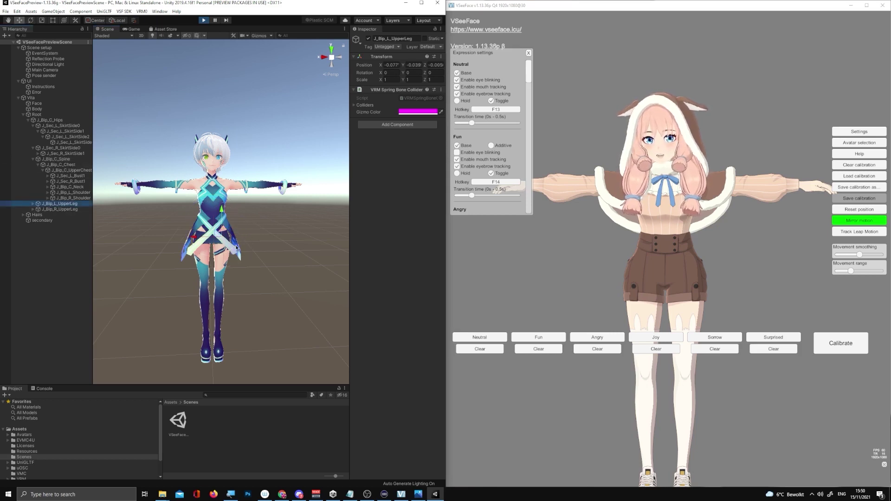
pyautogui.press('e')
pyautogui.moveTo(224, 222)
pyautogui.mouseDown()
pyautogui.moveTo(222, 199)
pyautogui.moveTo(220, 214)
pyautogui.mouseUp()
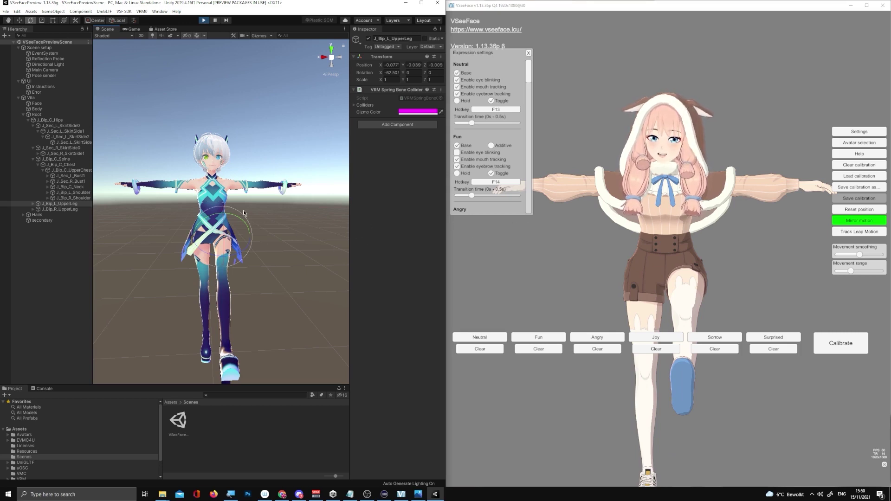
# Step: Select the secondary skirt and bust bones one after another and examine where each sits on the avatar
pyautogui.click(24, 132)
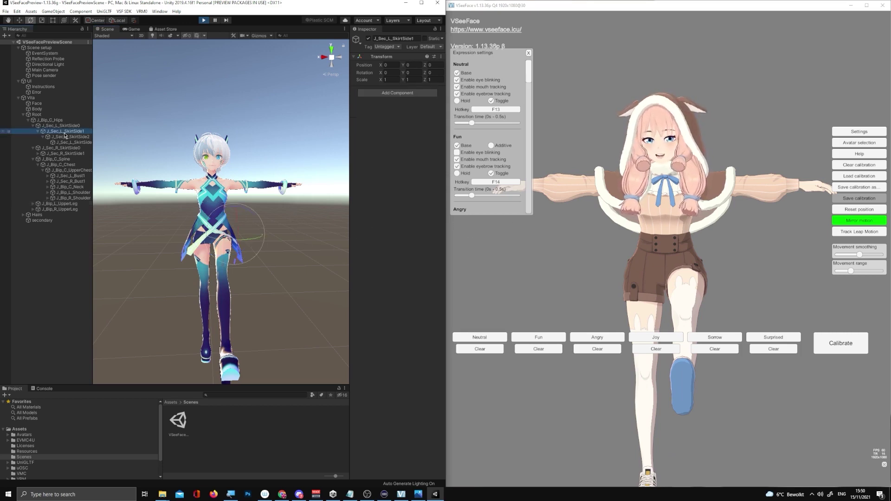
pyautogui.click(238, 234)
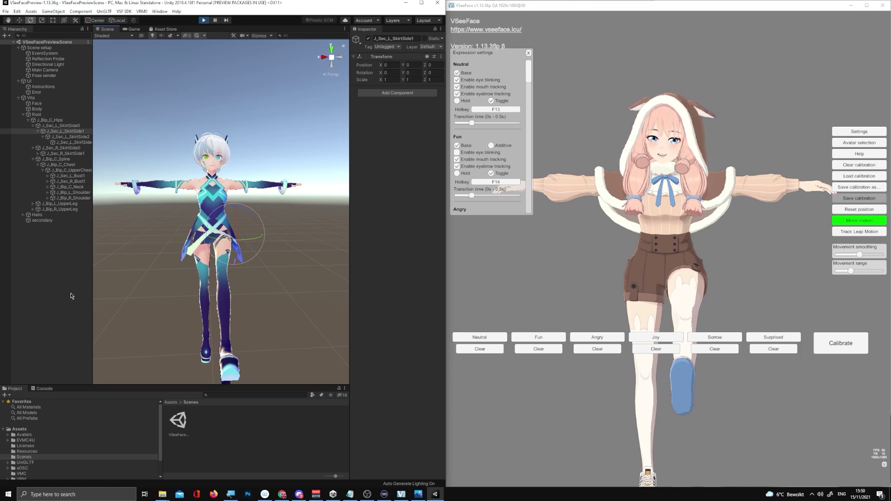
pyautogui.click(61, 159)
pyautogui.click(62, 153)
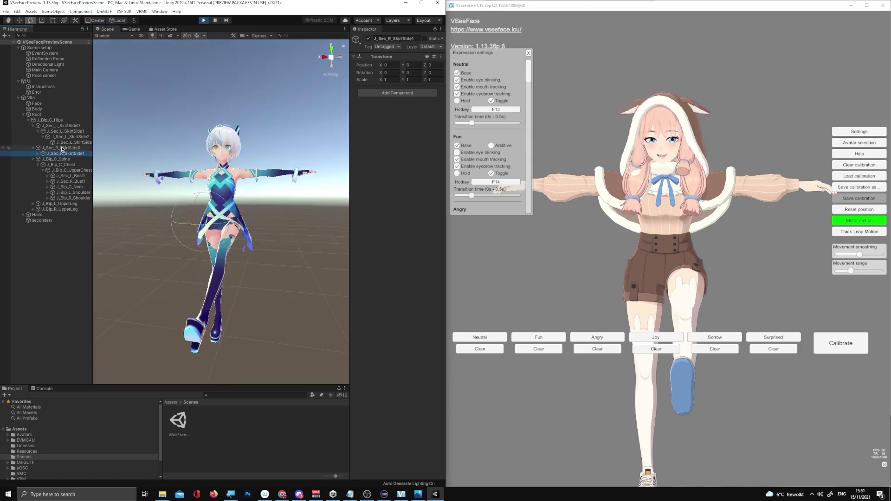
pyautogui.click(61, 147)
pyautogui.click(60, 136)
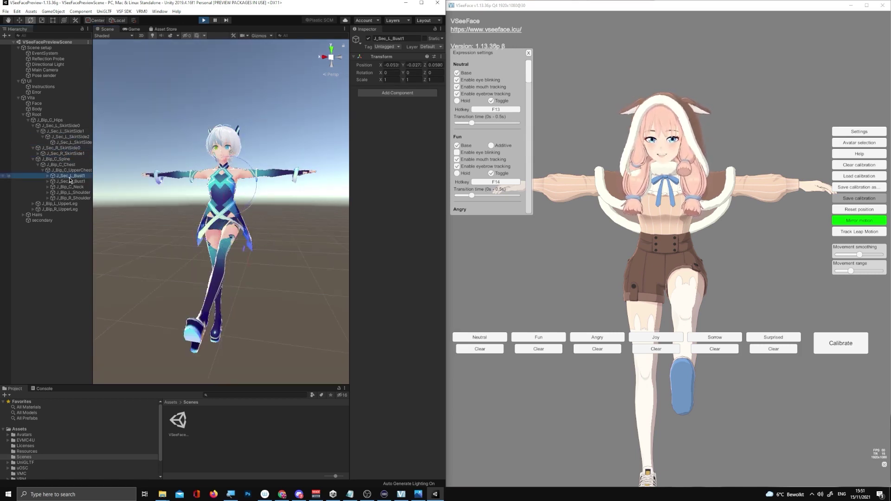
# Step: Move the end bone of the left skirt chain under J_Sec_L_SkirtSide2 to about Y -0.094
pyautogui.click(62, 142)
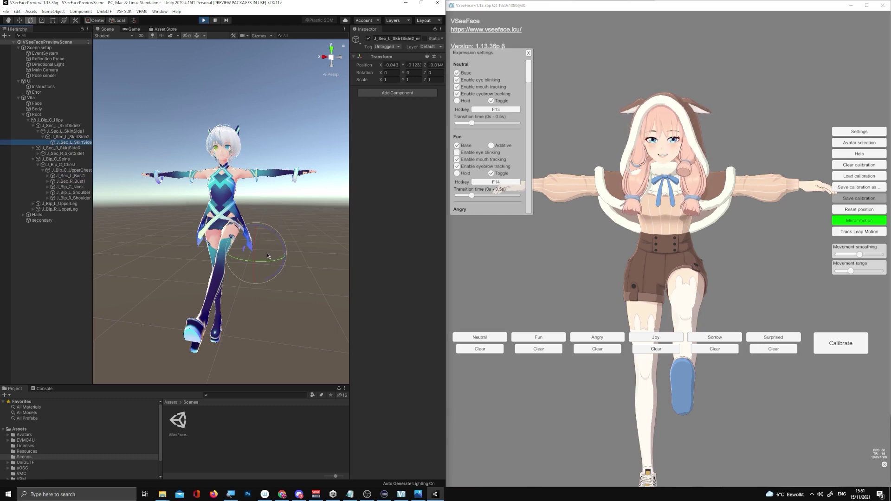
pyautogui.press('w')
pyautogui.scroll(5, 194, 236)
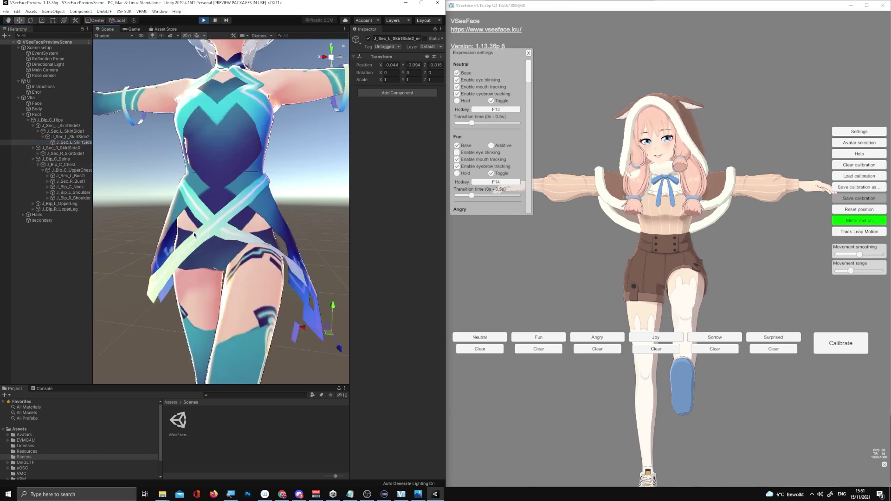
pyautogui.scroll(-5, 194, 236)
# Step: Rotate the leg and arm bones into a seated pose with bent knees and the forearms in front of the body
pyautogui.press('e')
pyautogui.moveTo(232, 213)
pyautogui.mouseDown()
pyautogui.moveTo(253, 198)
pyautogui.moveTo(246, 232)
pyautogui.moveTo(260, 209)
pyautogui.moveTo(216, 199)
pyautogui.moveTo(223, 218)
pyautogui.moveTo(260, 209)
pyautogui.moveTo(232, 209)
pyautogui.mouseUp()
pyautogui.click(70, 227)
pyautogui.click(217, 200)
pyautogui.click(257, 232)
pyautogui.click(218, 223)
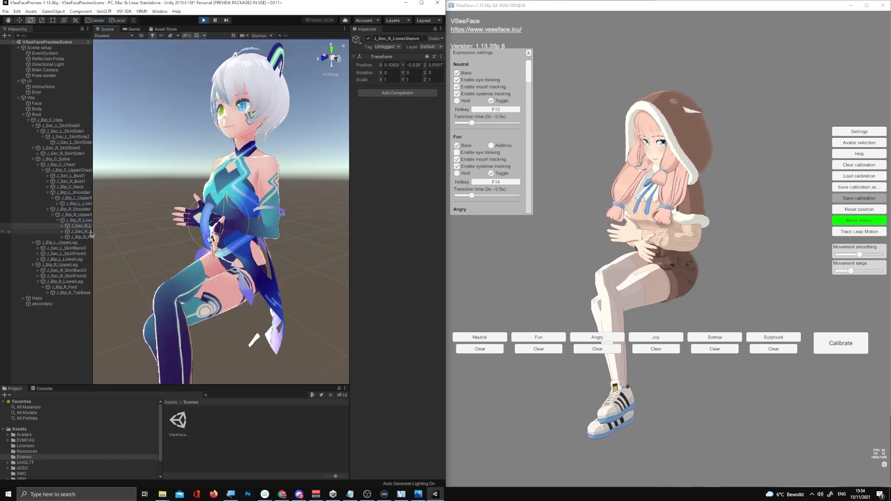
# Step: Widen the hierarchy and refine the seated pose by adjusting the arm and leg bones until the arms and legs are crossed
pyautogui.moveTo(92, 234); pyautogui.dragTo(117, 234)
pyautogui.click(74, 214)
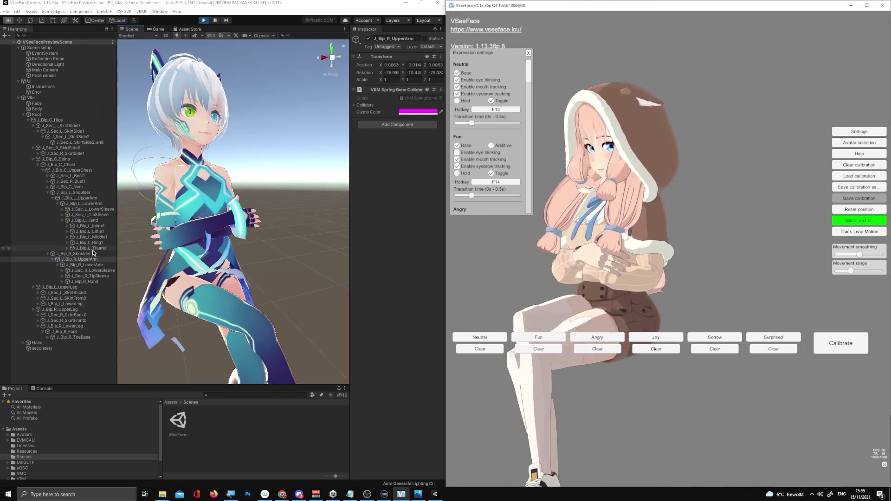
pyautogui.keyDown('alt'); pyautogui.moveTo(209, 209); pyautogui.dragTo(246, 209); pyautogui.keyUp('alt')
pyautogui.click(65, 326)
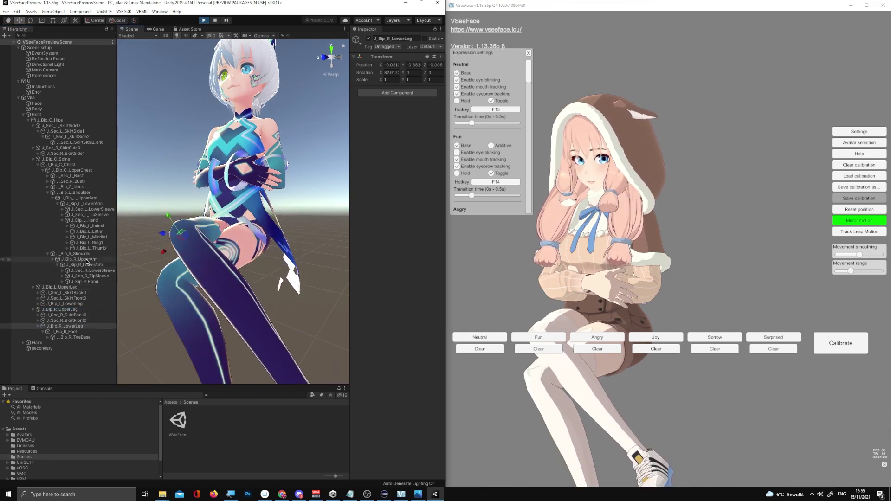